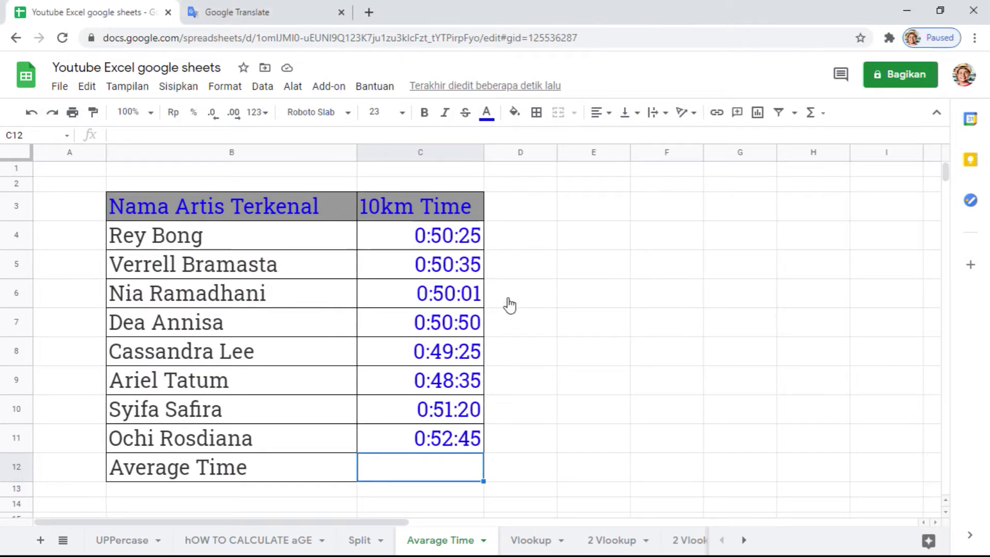
- Select the 10km times from 0:50:25 down to the Average Time cell (C4:C12)
left_click(555, 287)
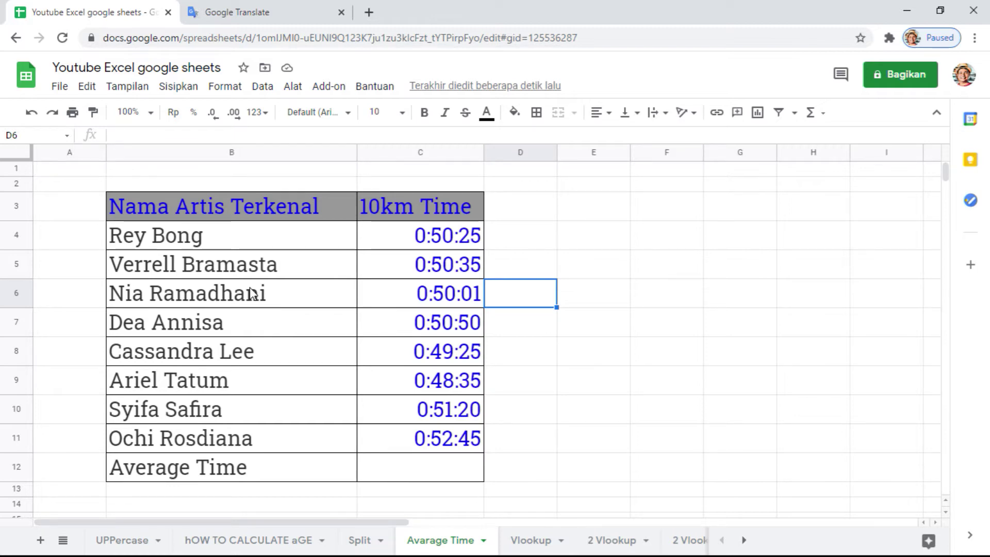
left_click(422, 248)
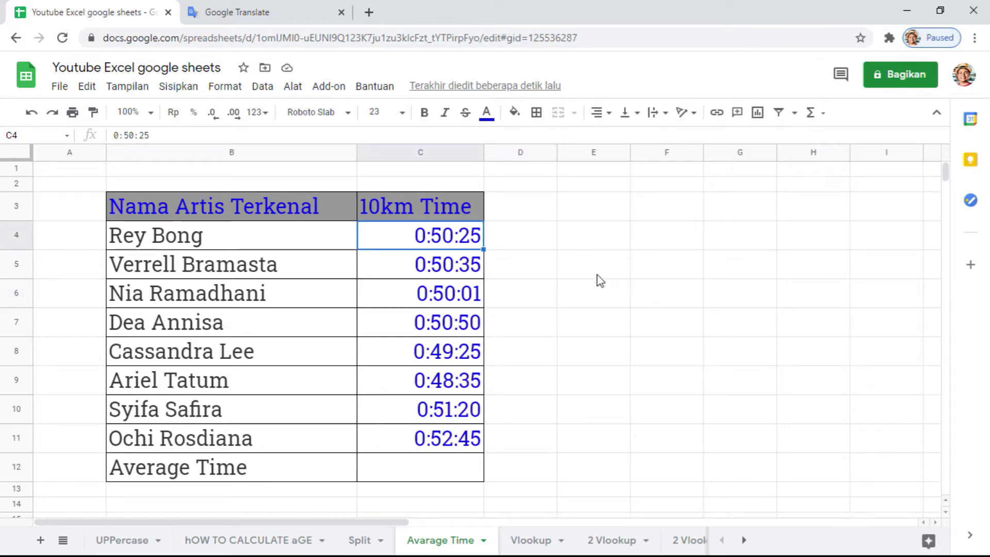
key("Down")
key("Down")
key("Down")
key("Down")
key("Down")
key("Down")
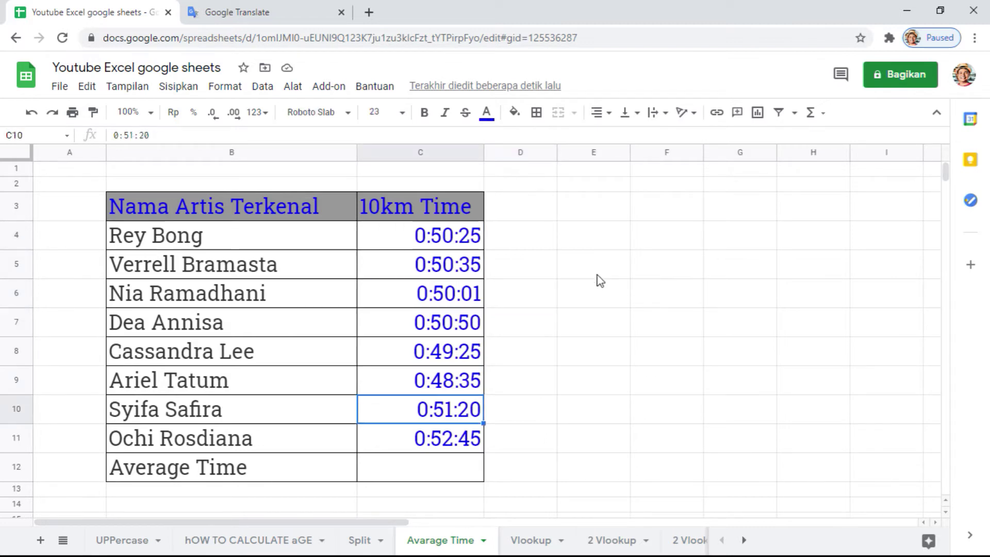
key("Down")
key("Down")
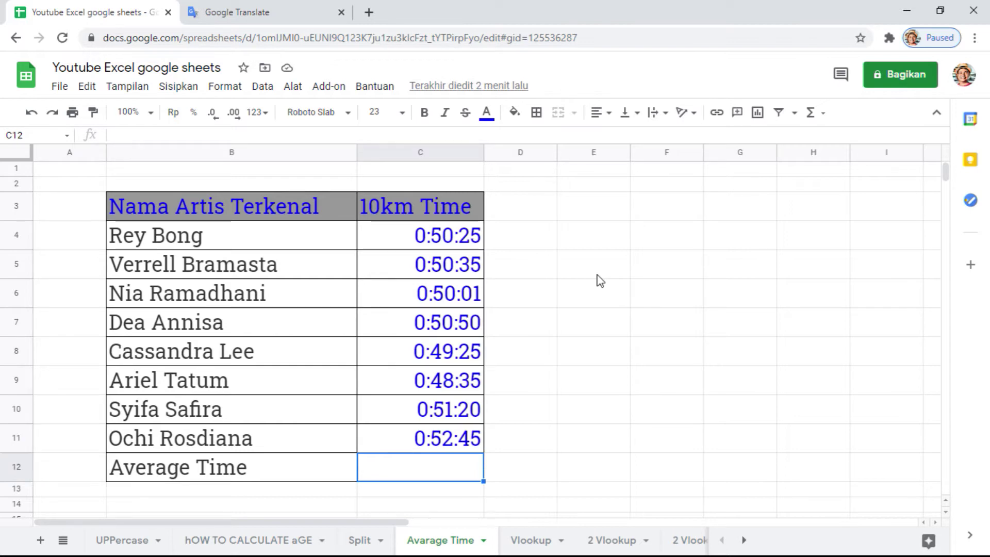
key("Up")
key("Up")
key("Up")
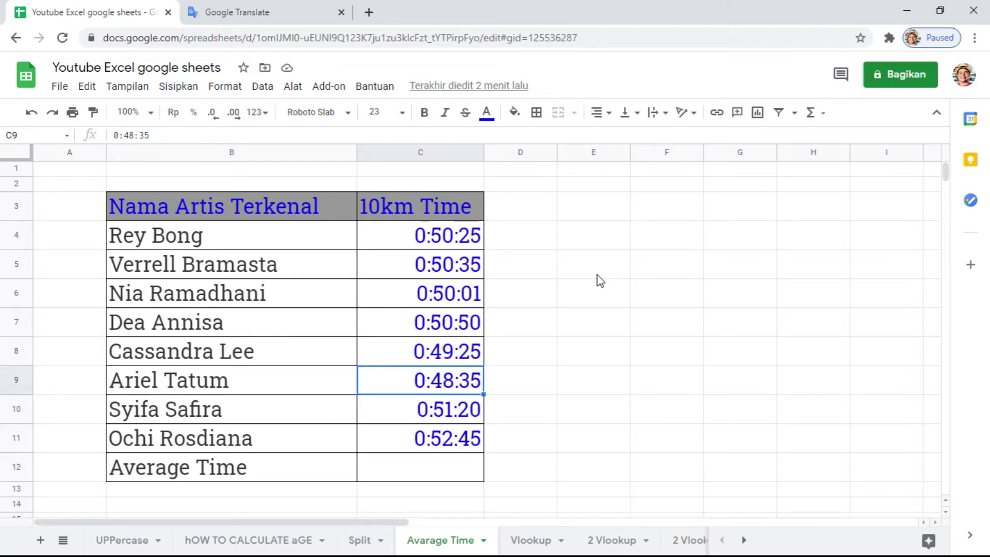
key("Up")
key("Up")
key("Up")
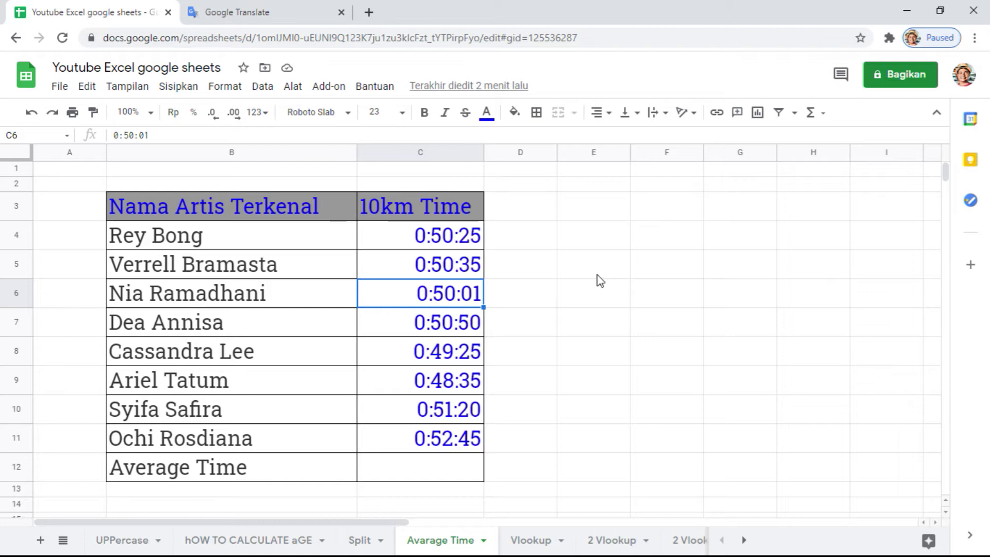
key("Up")
key("Up")
key("shift+Down")
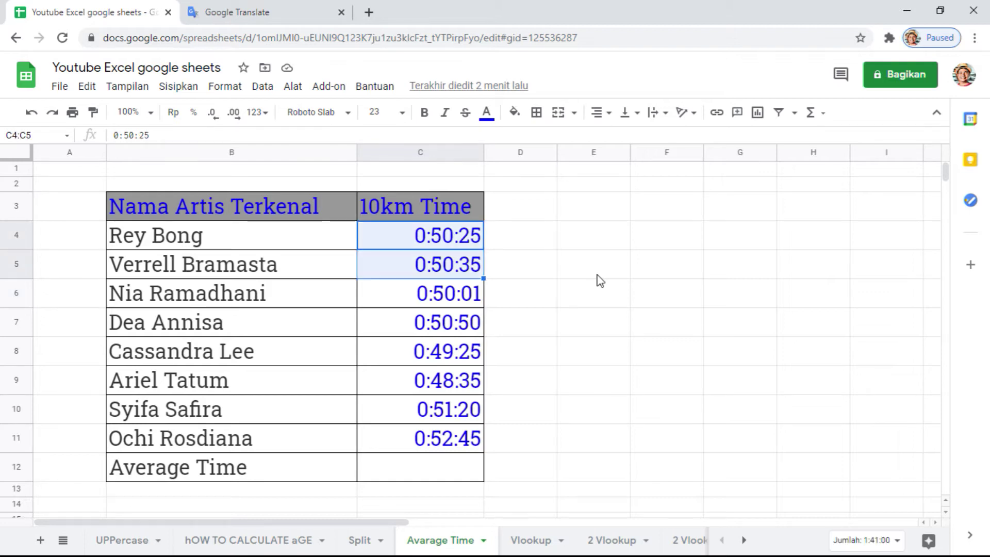
key("shift+Down")
key("shift+Down")
key("shift+Down")
key("shift+Up")
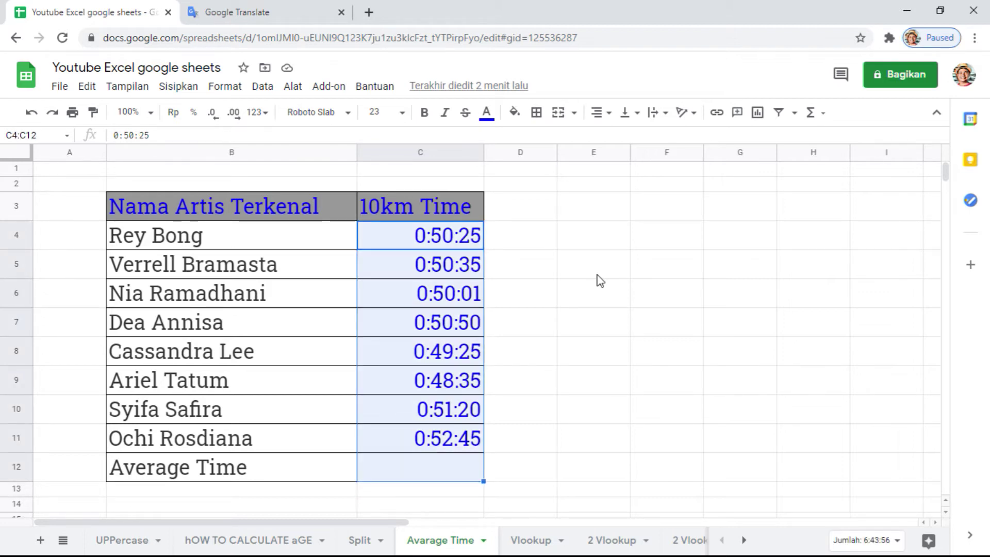
- Format the selected times and Average Time cell as Durasi (duration)
left_click(262, 114)
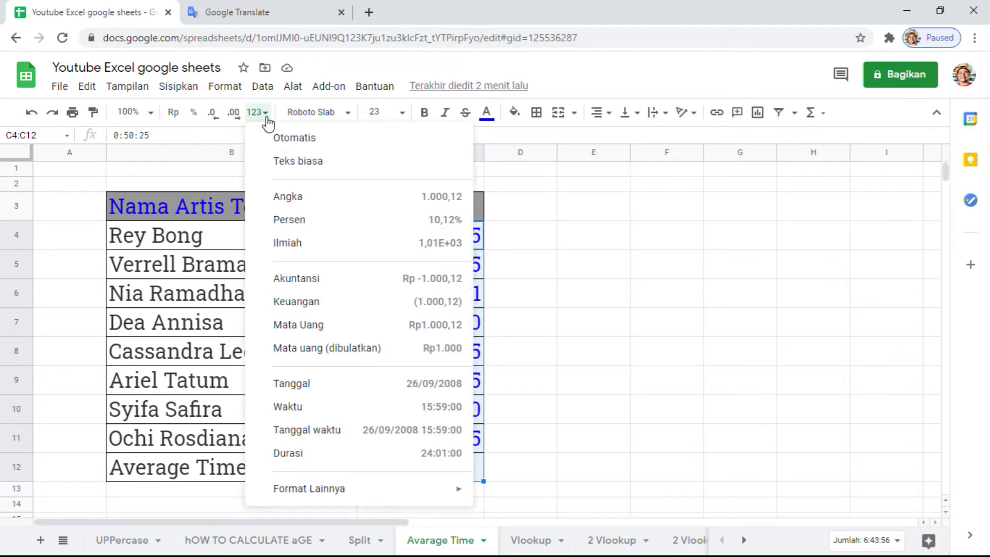
left_click(309, 456)
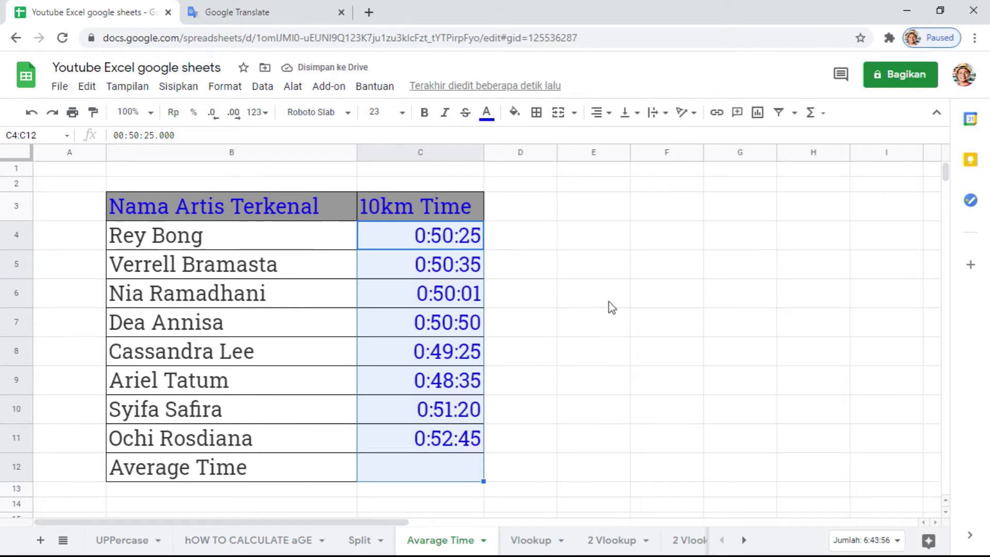
left_click(567, 319)
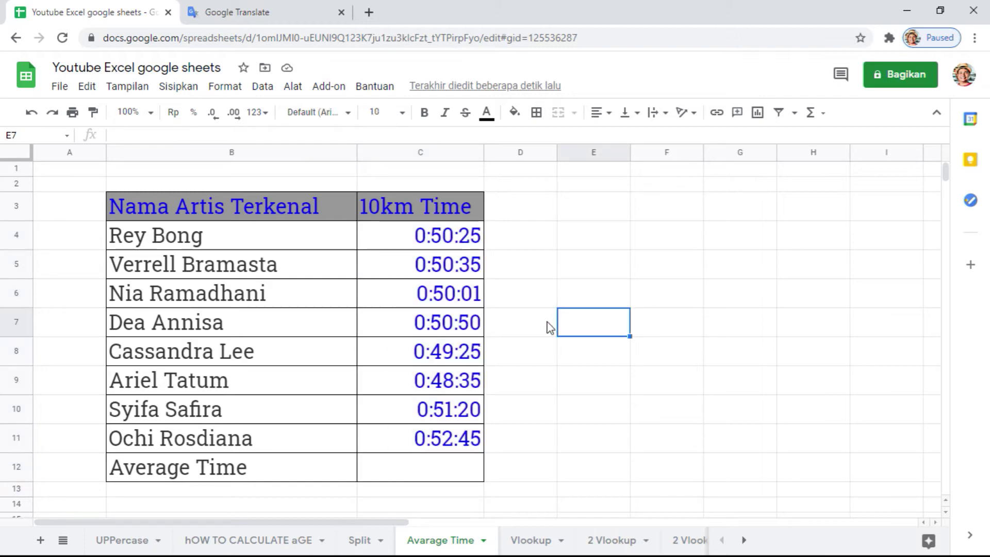
- Check the stored duration values in column C, then select the empty Average Time cell C12
left_click(452, 333)
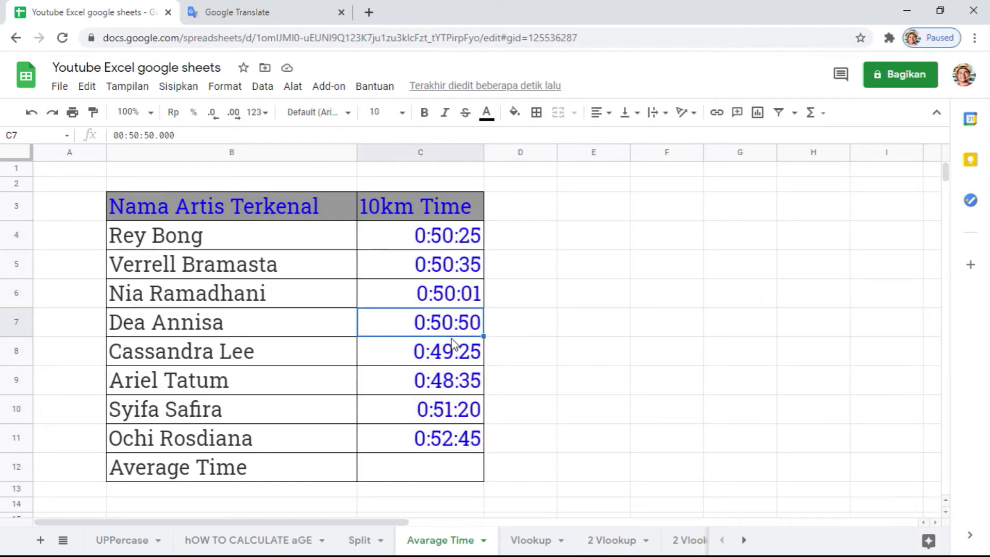
left_click(448, 408)
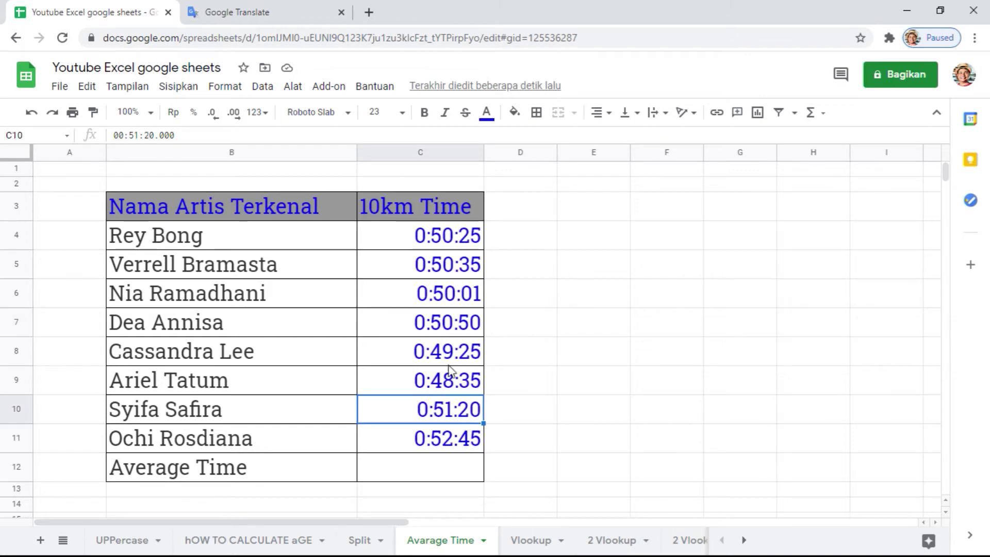
left_click(441, 322)
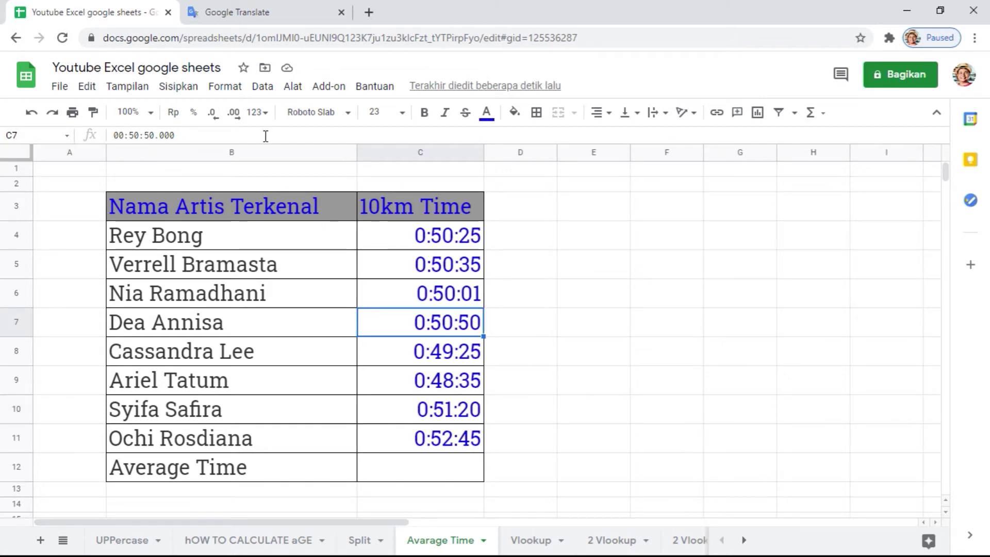
left_click(422, 266)
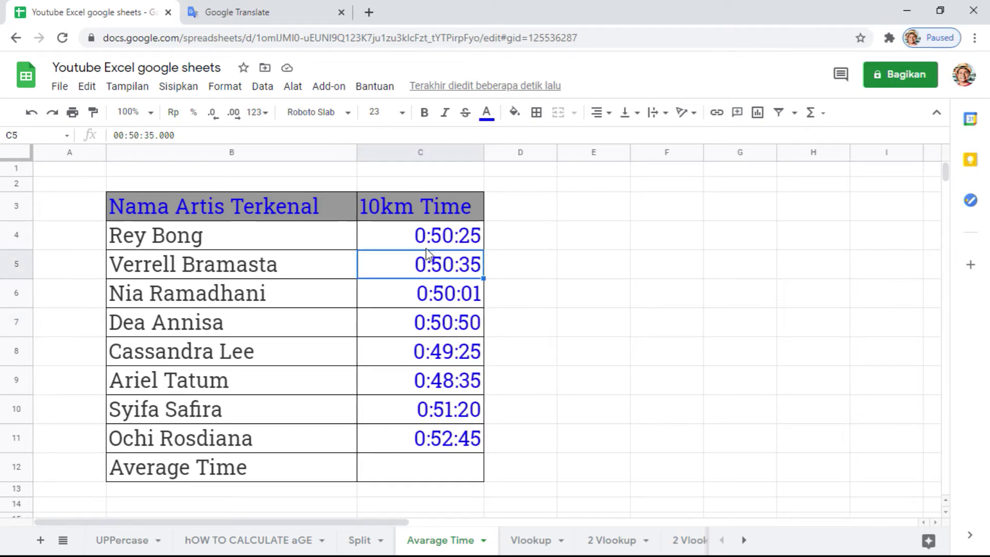
left_click(325, 259)
left_click(420, 248)
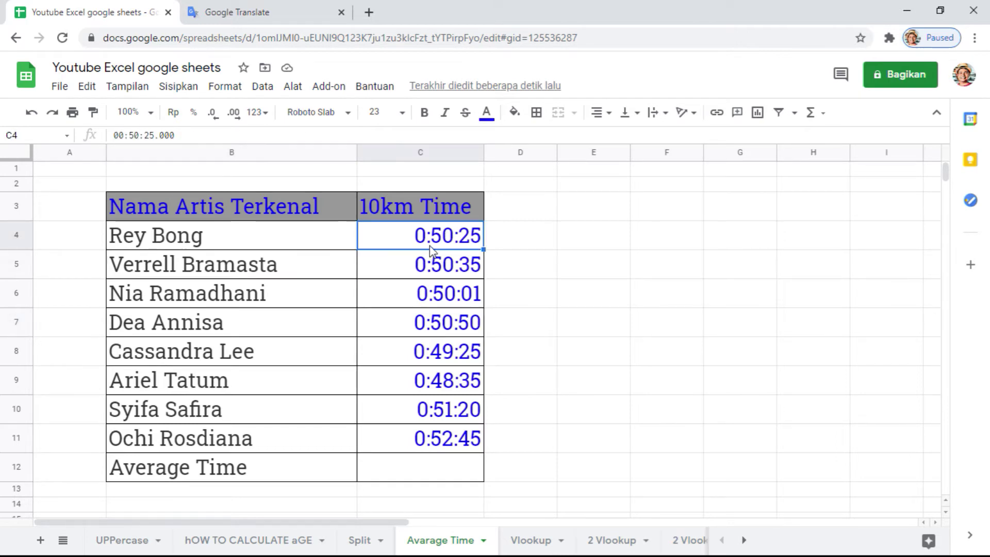
left_click(427, 467)
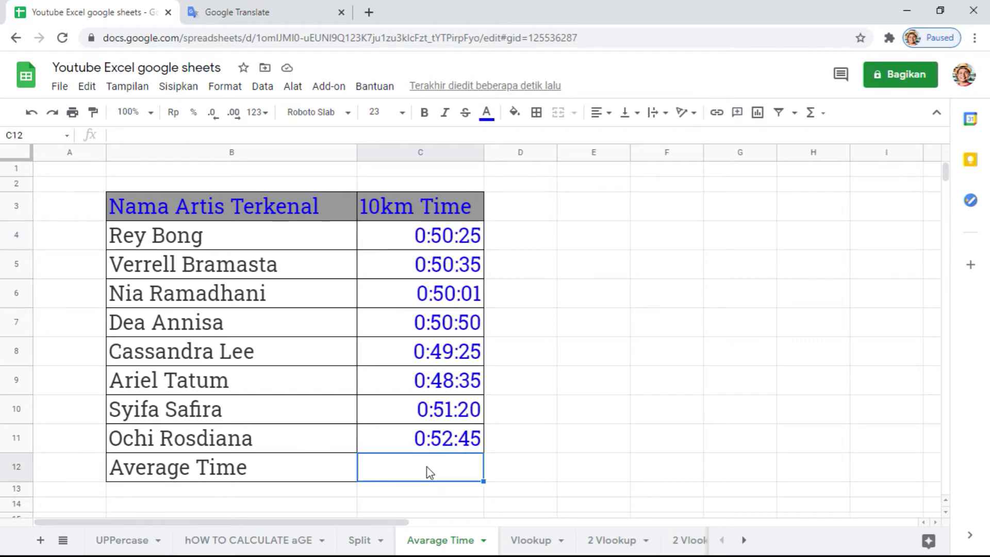
- Enter =AVERAGE(C4:C11) in C12 so the average time shows 0:50:30
type("=")
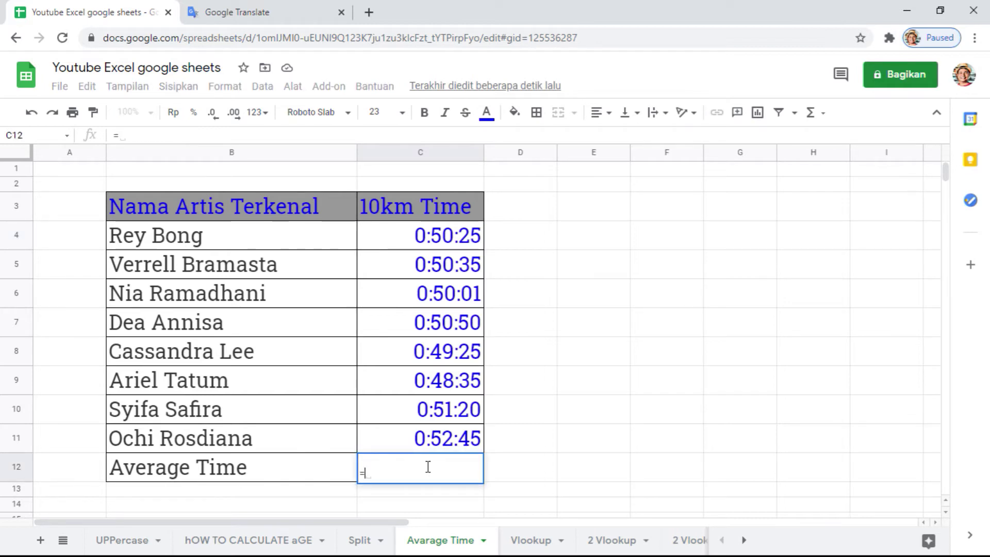
type("av")
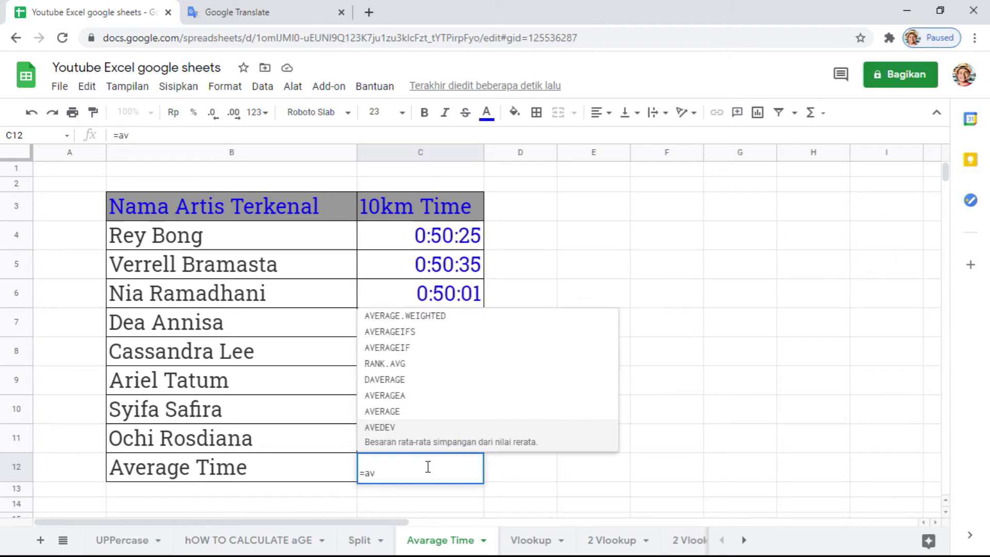
key("Down")
key("Down")
key("Down")
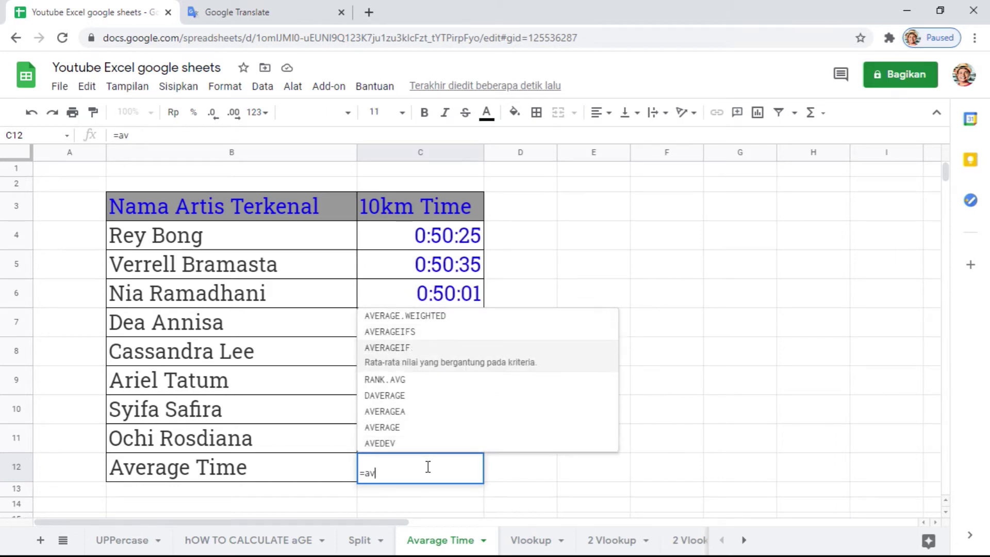
key("Down")
key("Down")
key("Down")
key("Down")
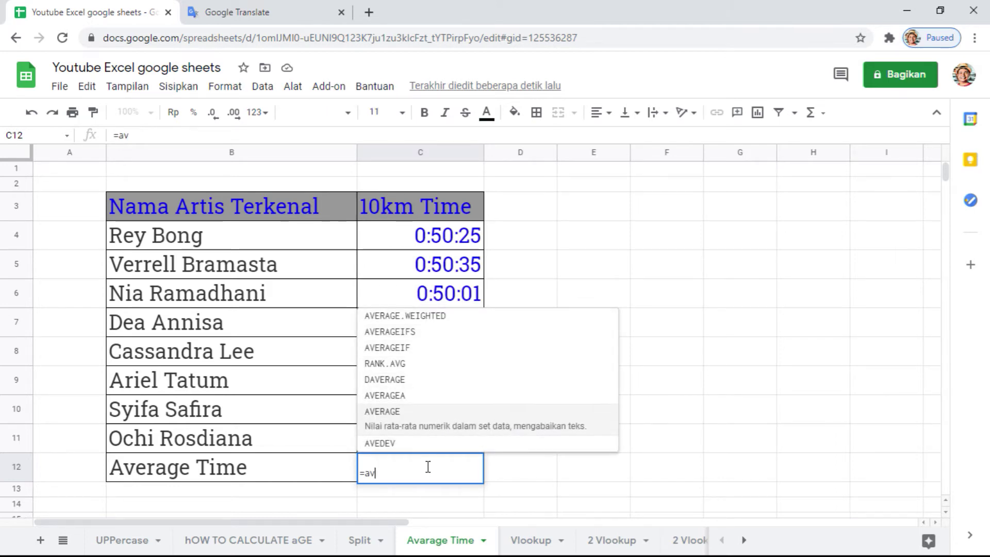
key("Tab")
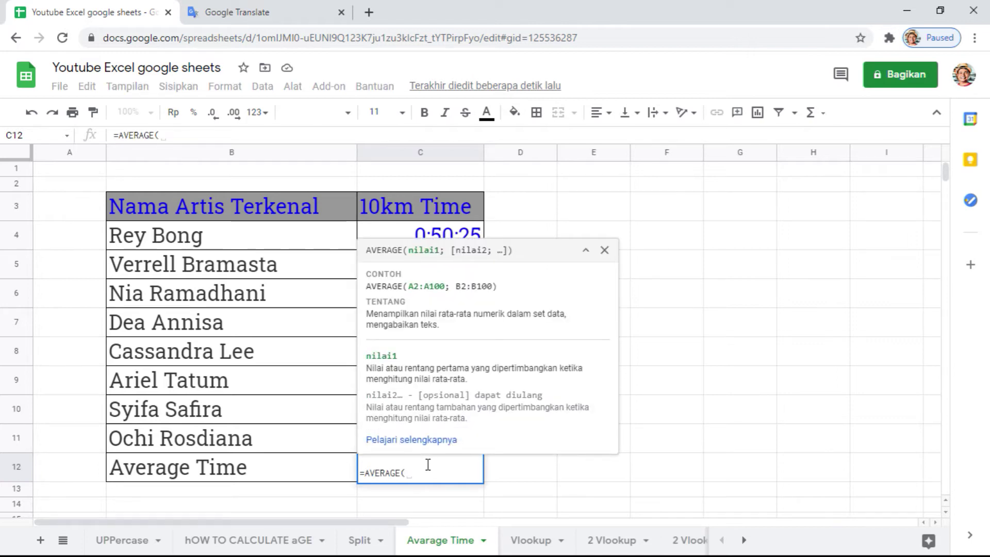
left_click(400, 236)
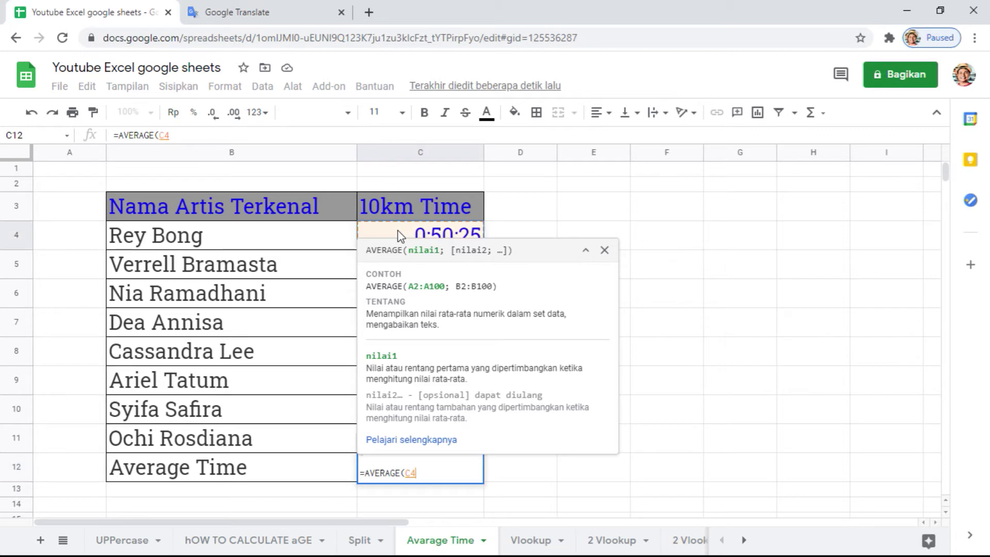
key("shift+Down")
key("shift+Down")
key("shift+Down")
key("shift+Down")
key("shift+Down")
key("shift+Down")
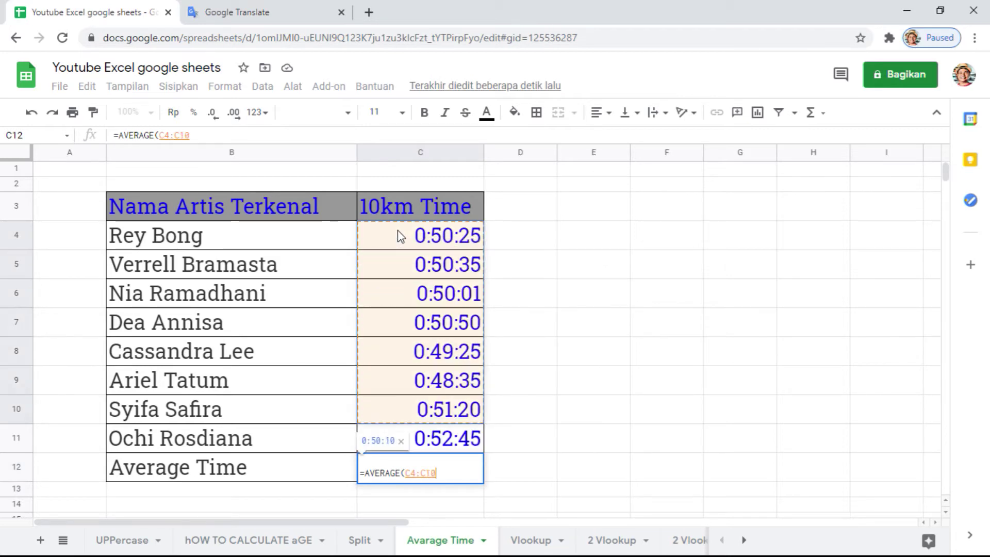
key("shift+Down")
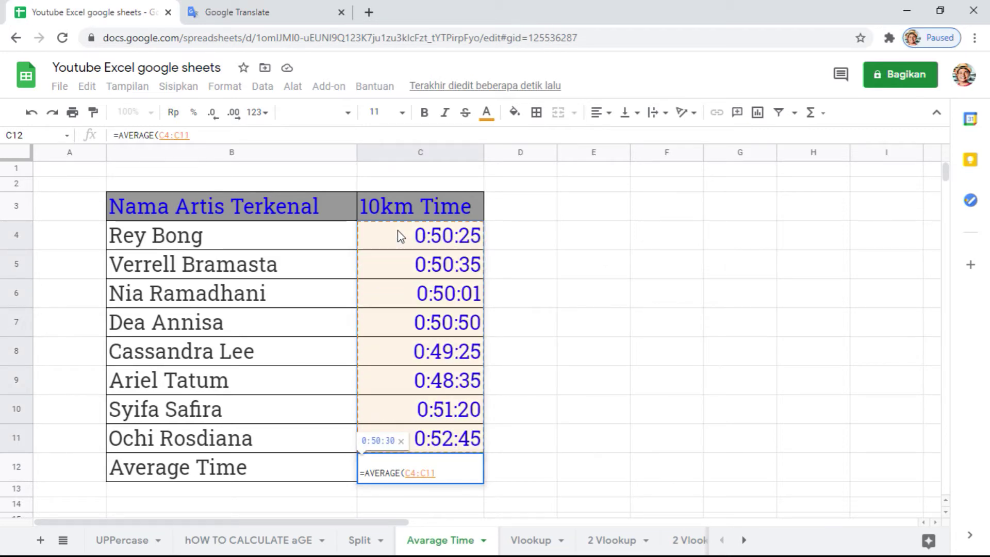
key("Return")
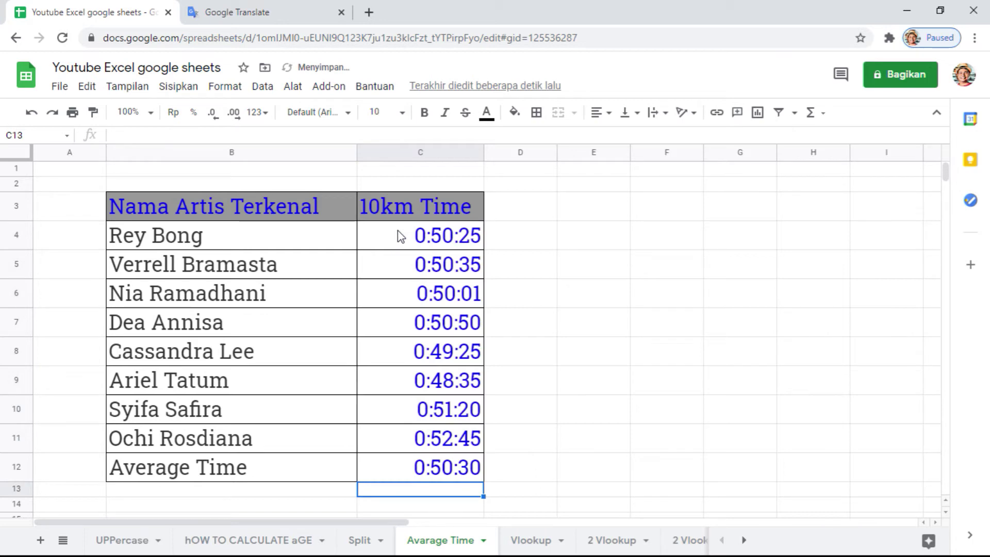
key("Up")
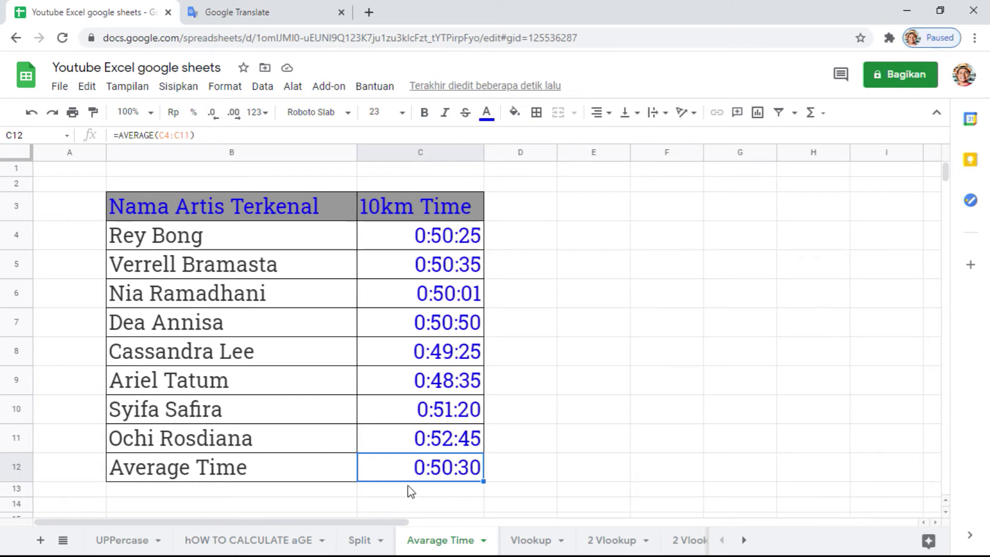
- Delete the =AVERAGE(C4:C11) formula from cell C12
key("Delete")
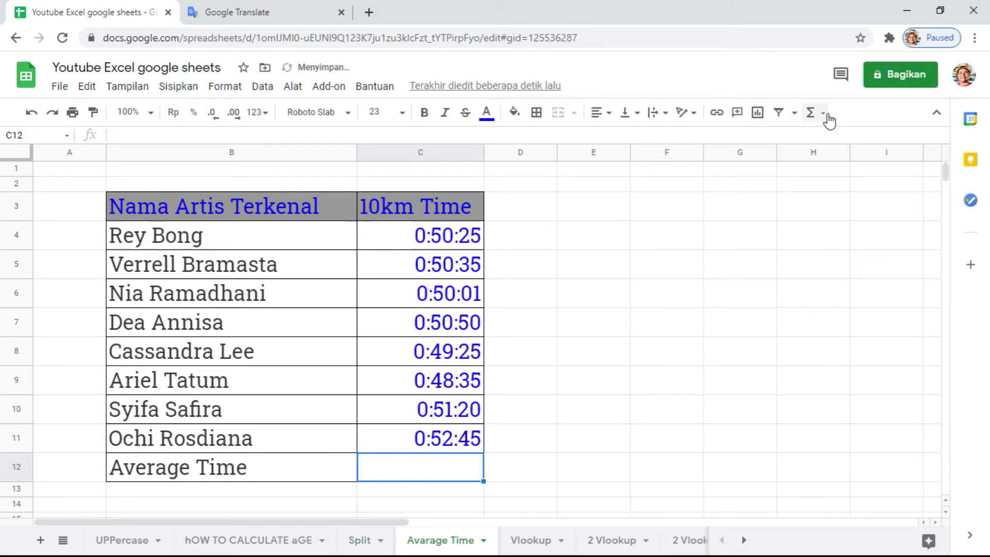
- Insert AVERAGE into C12 from the Statistik category of the Functions menu
left_click(824, 113)
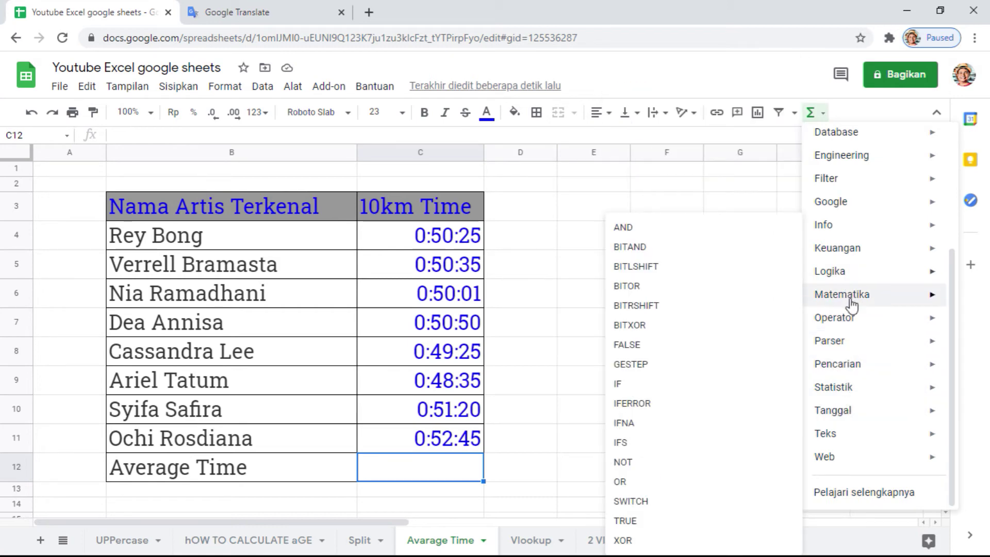
mouse_move(841, 294)
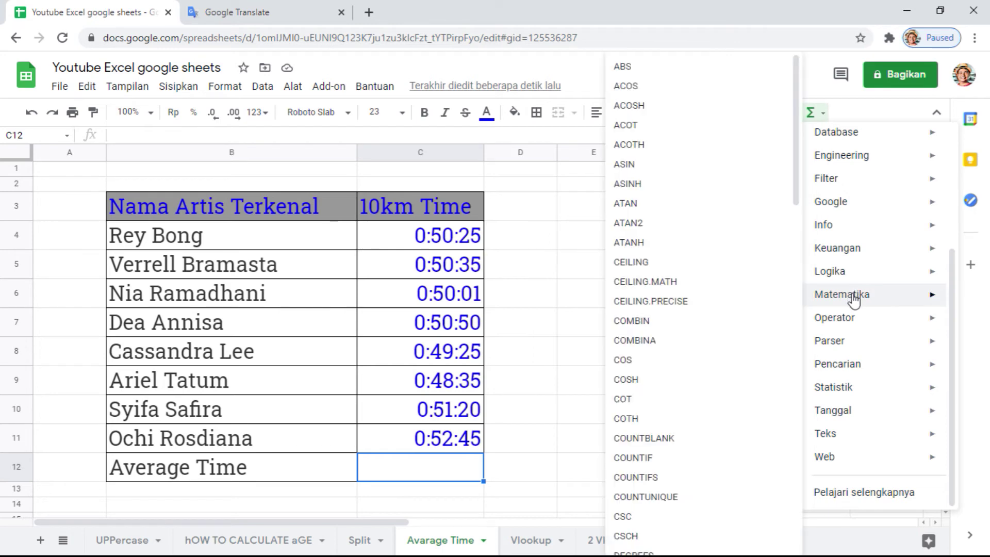
scroll(759, 355, "down", 5)
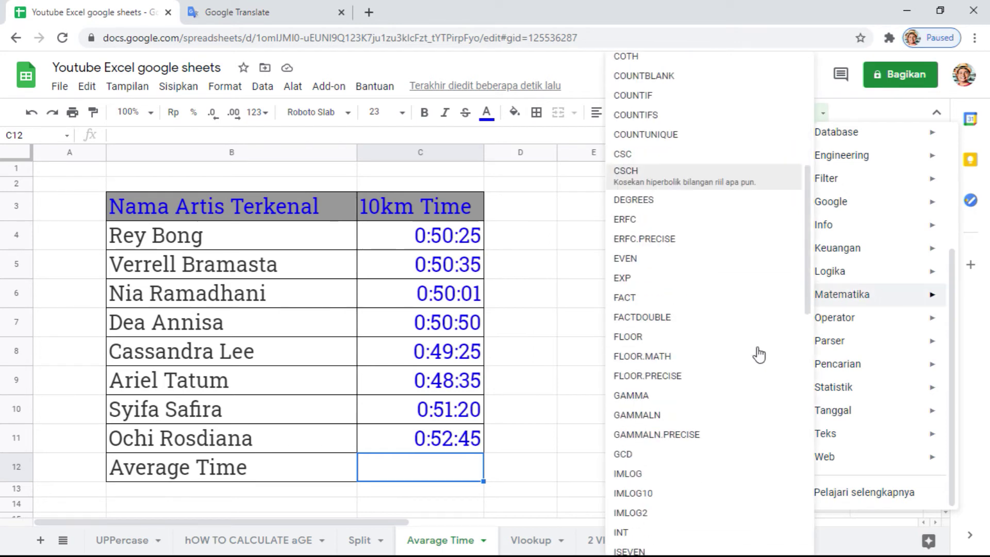
scroll(758, 354, "down", 5)
scroll(759, 355, "up", 10)
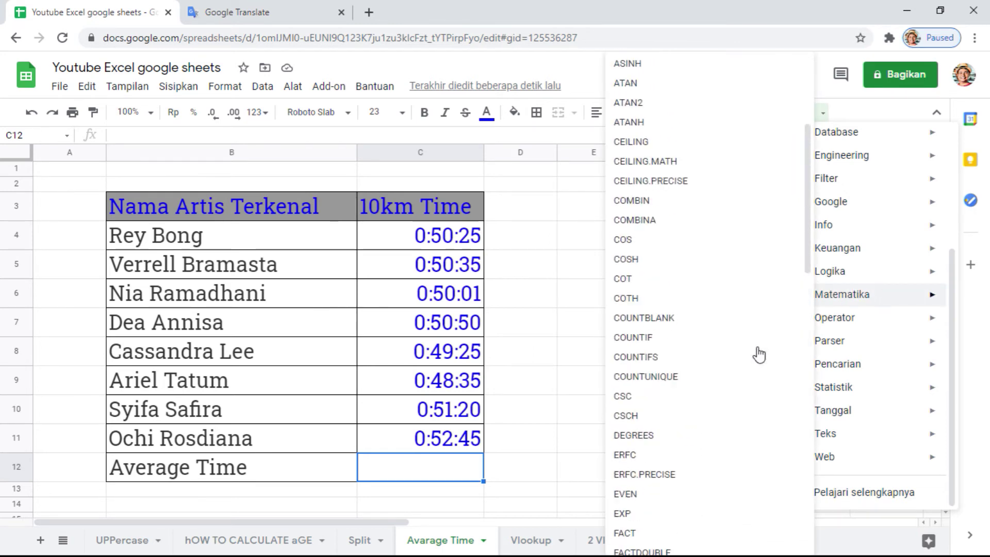
scroll(759, 354, "up", 3)
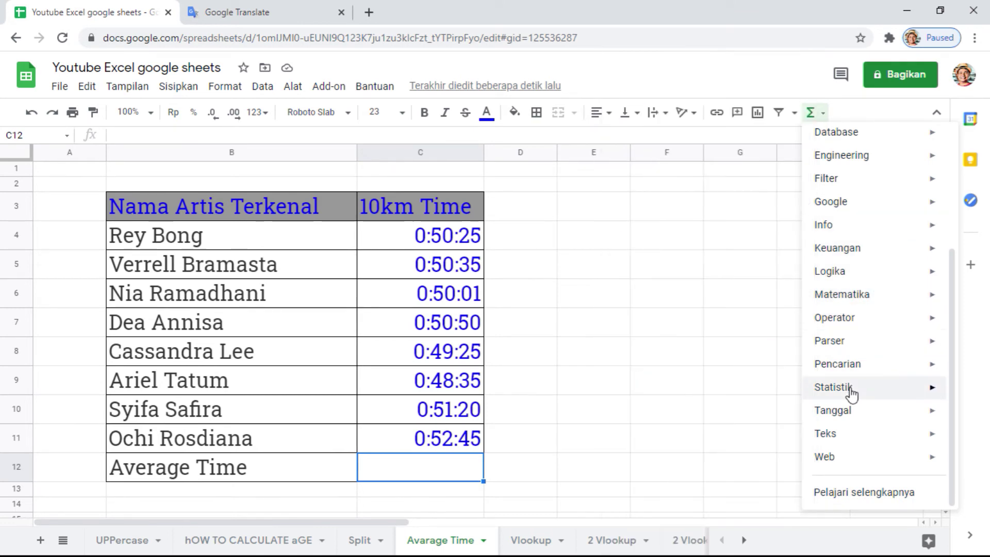
mouse_move(834, 386)
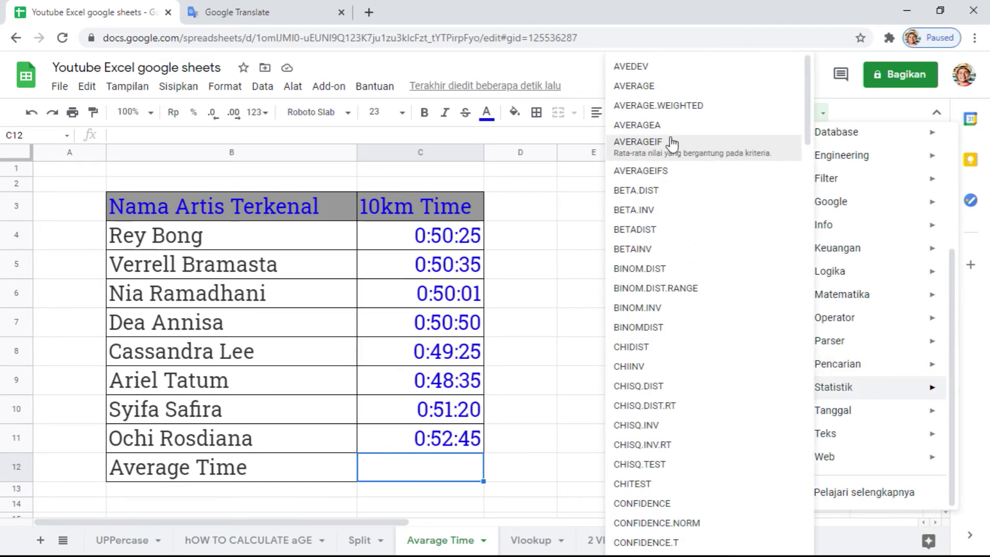
left_click(649, 92)
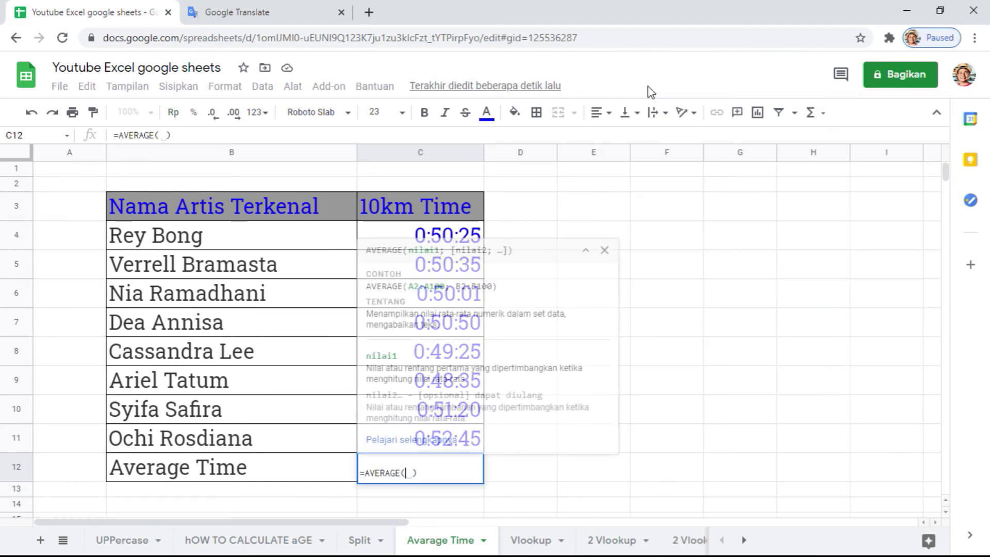
- Open the AVERAGE help article in a new tab and read its description and examples
left_click(431, 442)
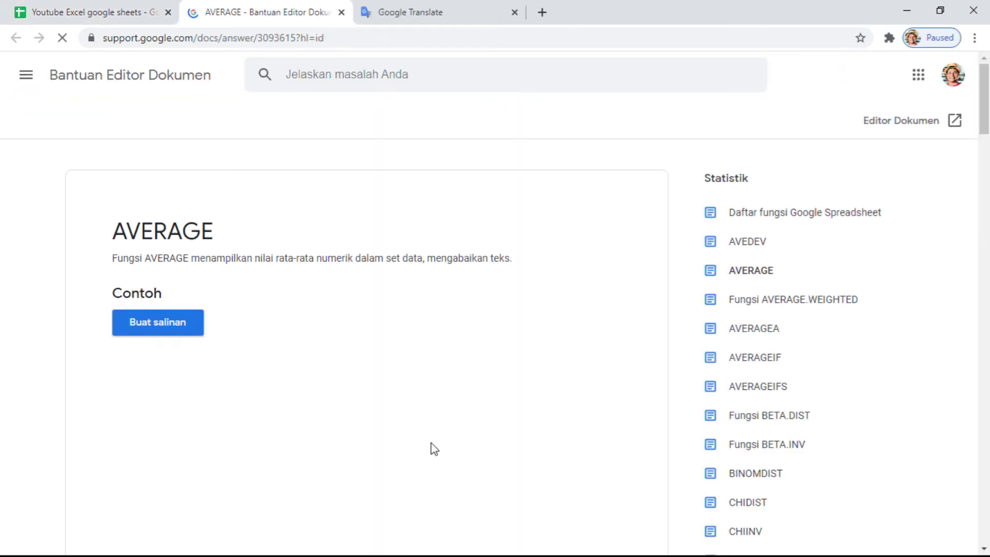
scroll(434, 449, "down", 2)
scroll(433, 449, "up", 1)
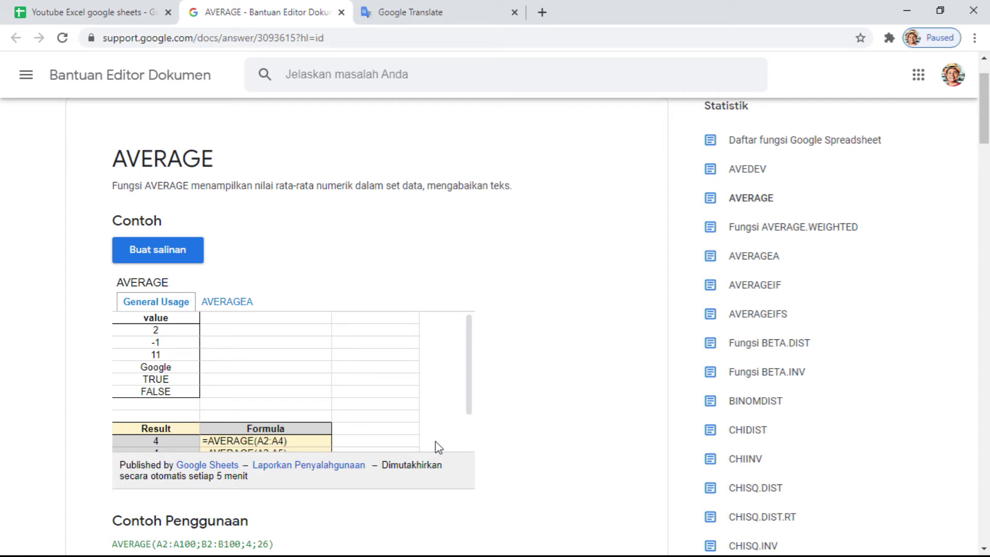
scroll(438, 446, "down", 2)
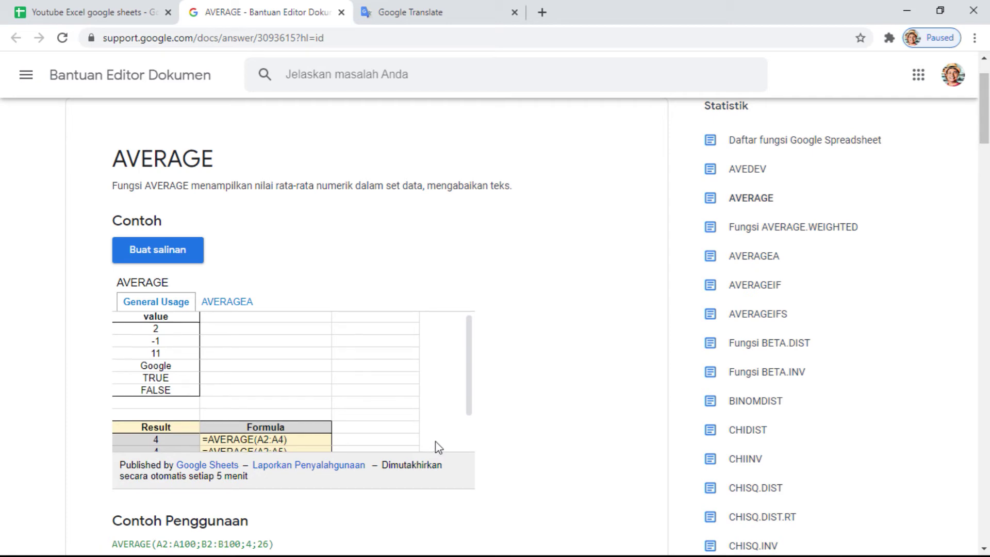
scroll(551, 448, "down", 3)
scroll(551, 448, "down", 1)
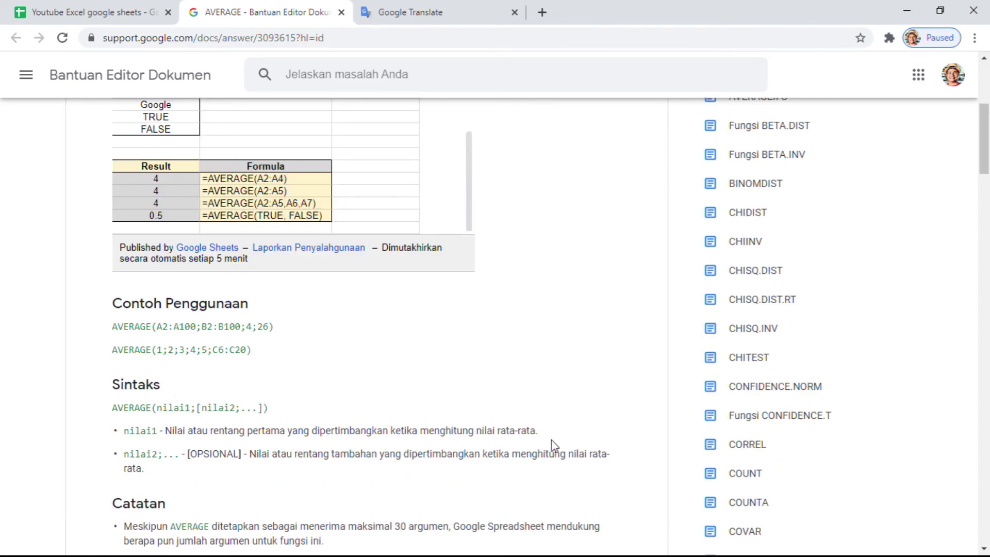
scroll(178, 382, "down", 3)
scroll(201, 381, "down", 2)
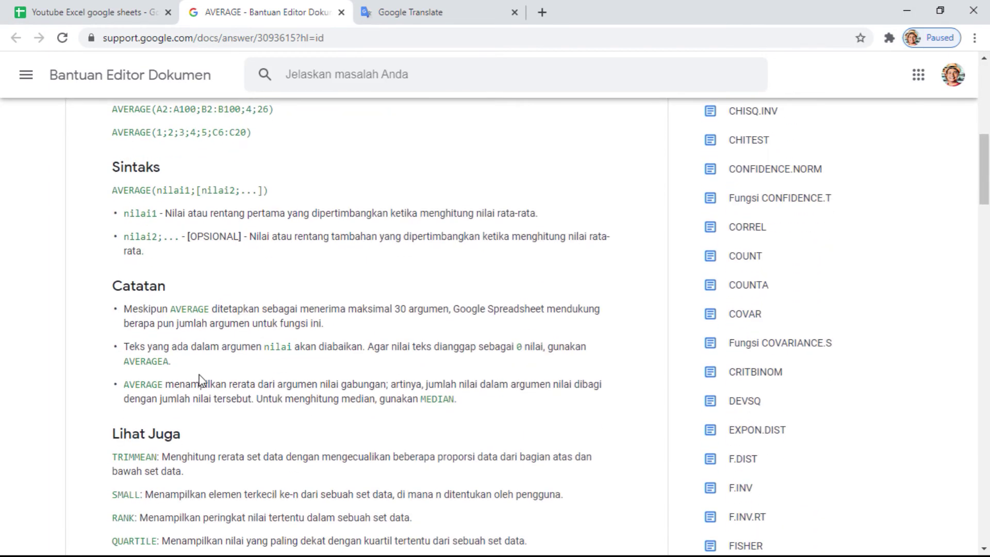
scroll(205, 377, "down", 3)
scroll(206, 377, "down", 2)
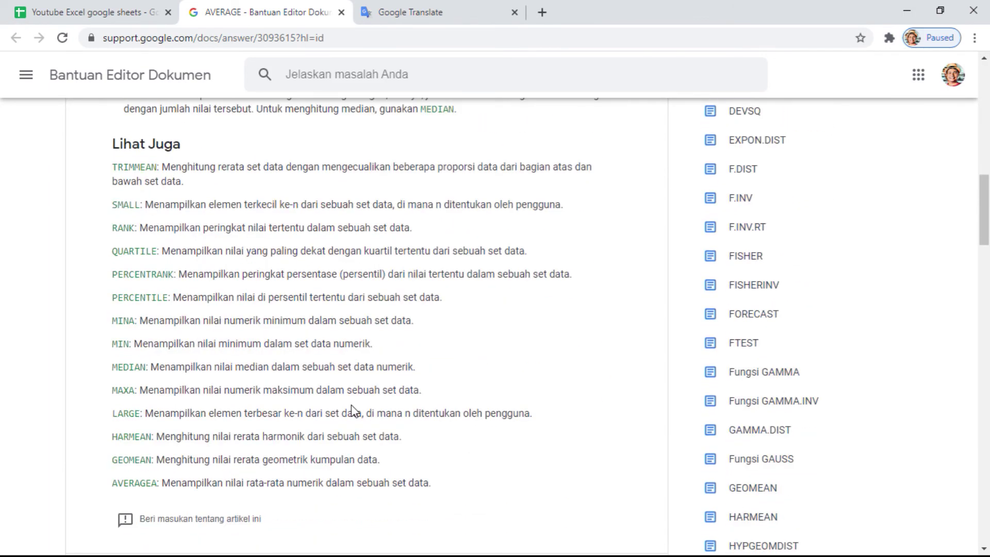
scroll(352, 411, "up", 3)
scroll(353, 411, "up", 2)
scroll(354, 411, "up", 3)
scroll(355, 411, "up", 2)
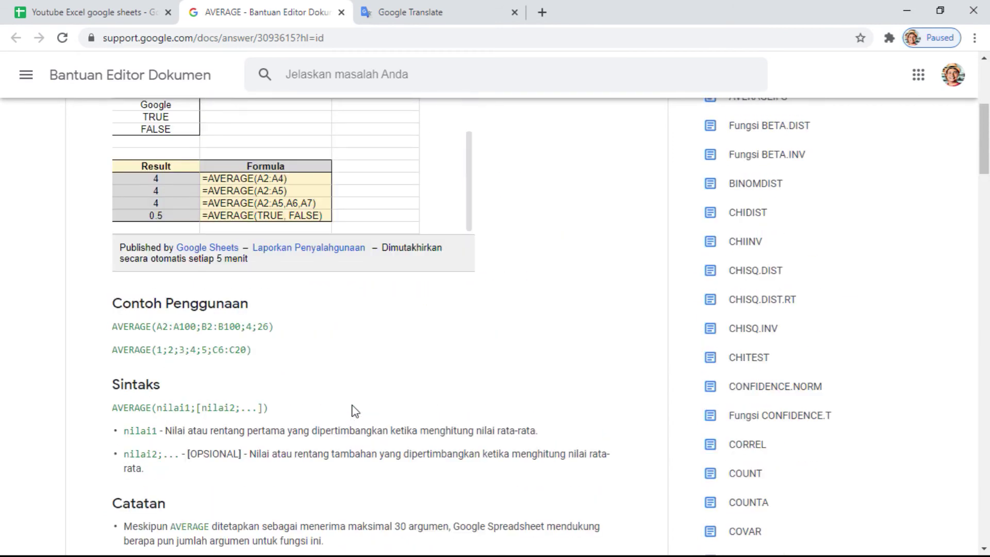
scroll(355, 411, "up", 3)
scroll(355, 411, "up", 3)
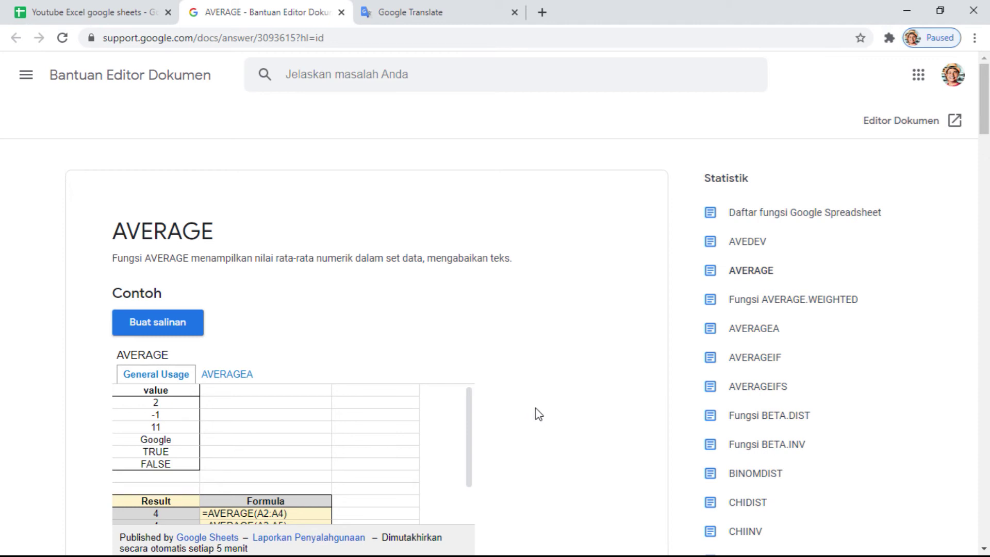
- Back in the sheet, finish the formula as =AVERAGE(C4:C11), showing 0:50:30
left_click(101, 15)
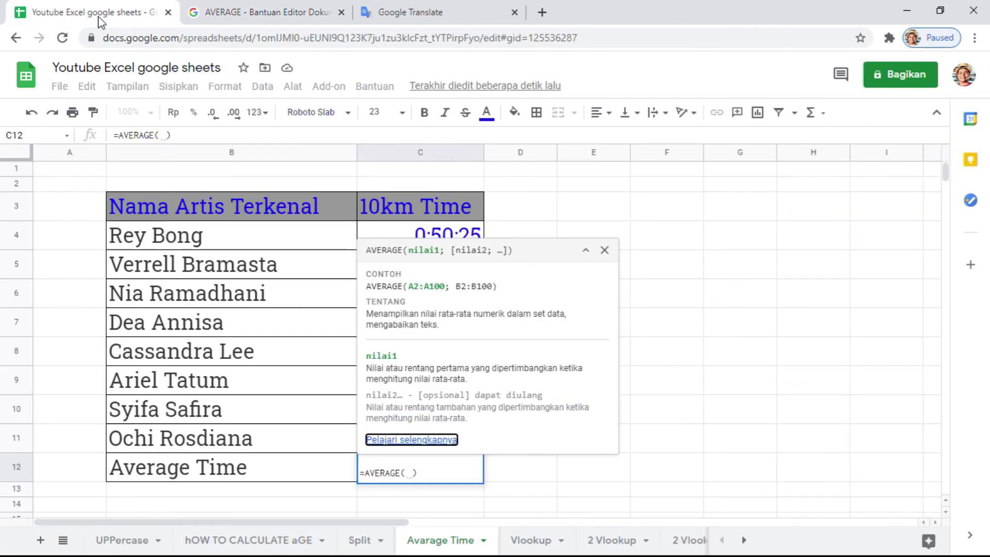
left_click(737, 332)
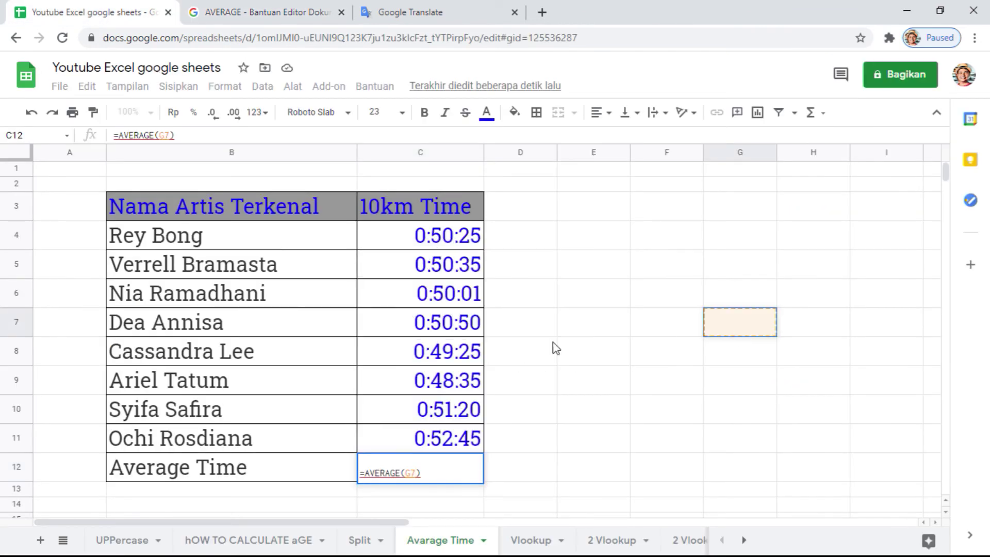
left_click_drag(413, 236, 417, 445)
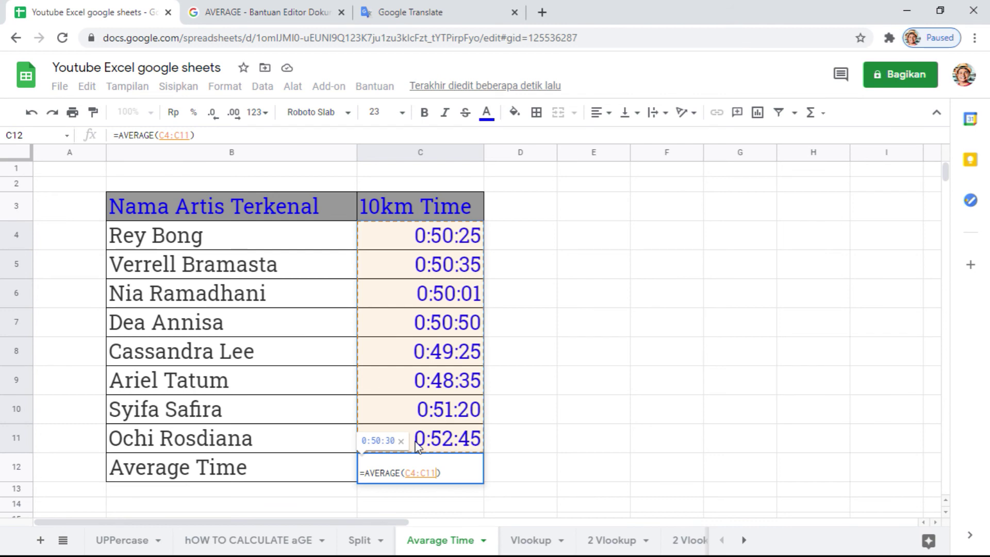
key("Return")
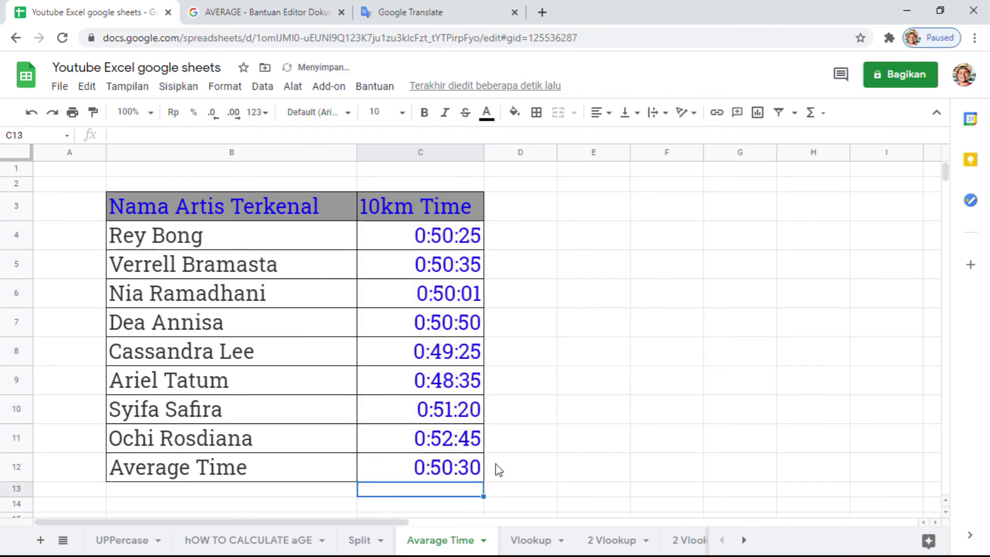